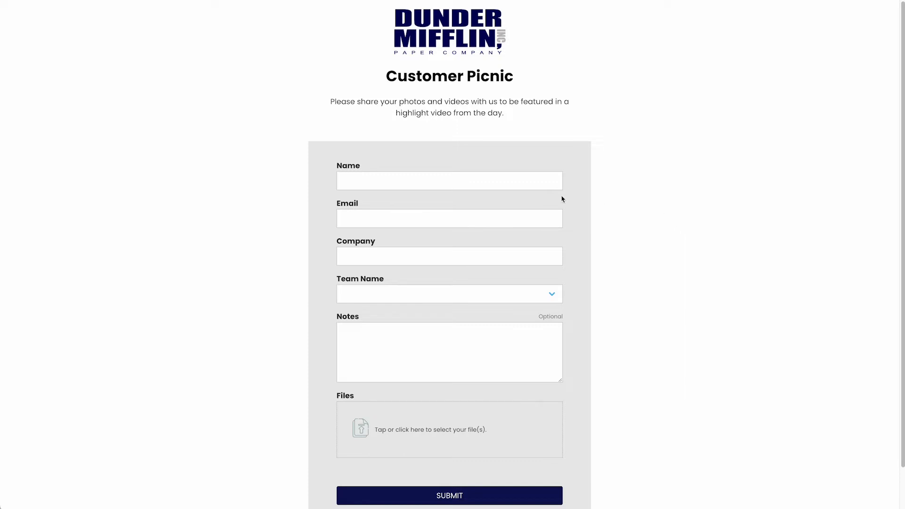
# - Open the Customer Picnic form for editing and review its six fields, Name through Files
pyautogui.click(518, 295)
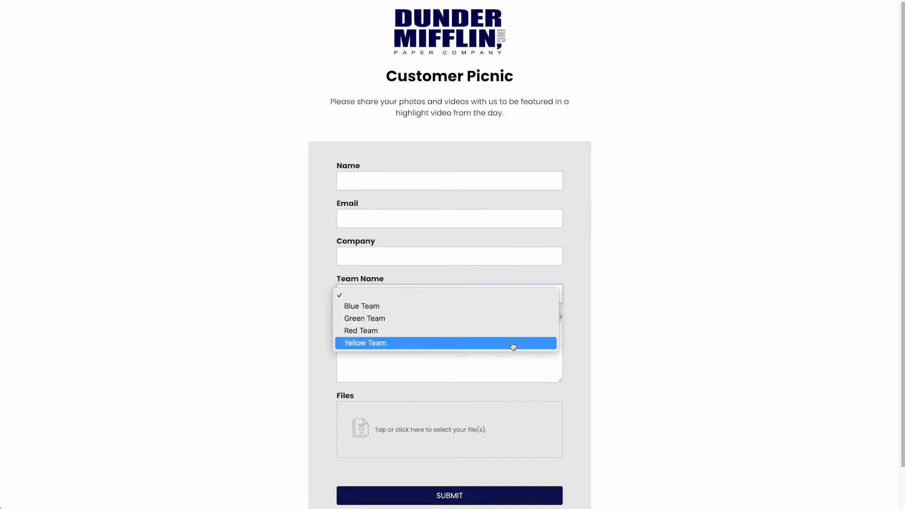
pyautogui.click(516, 318)
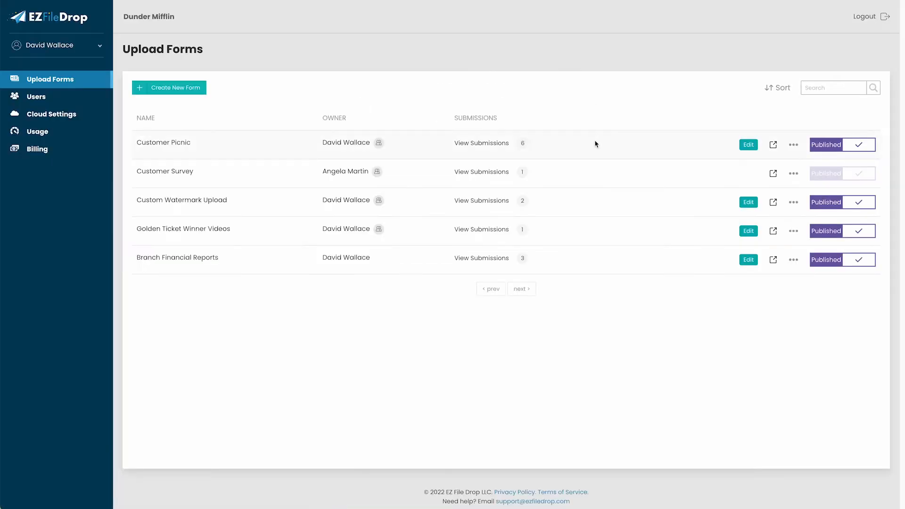
pyautogui.click(748, 145)
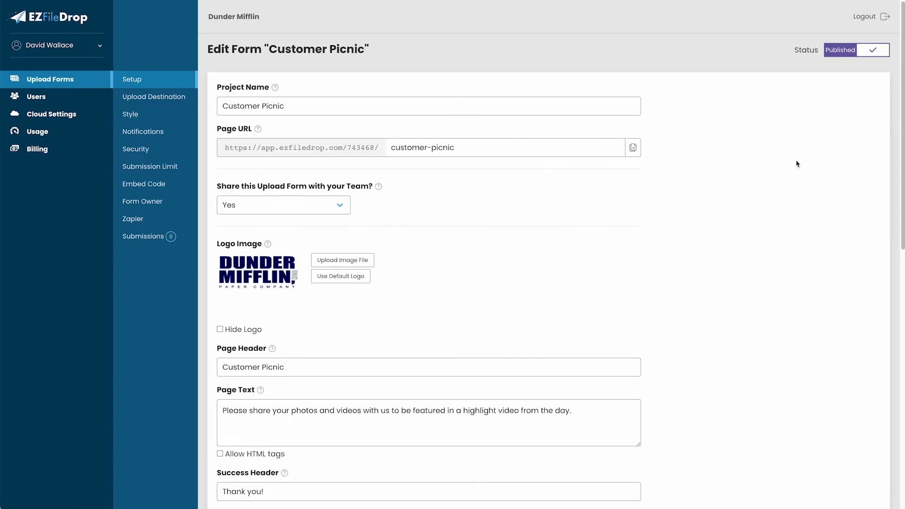
pyautogui.moveTo(903, 83); pyautogui.dragTo(858, 346)
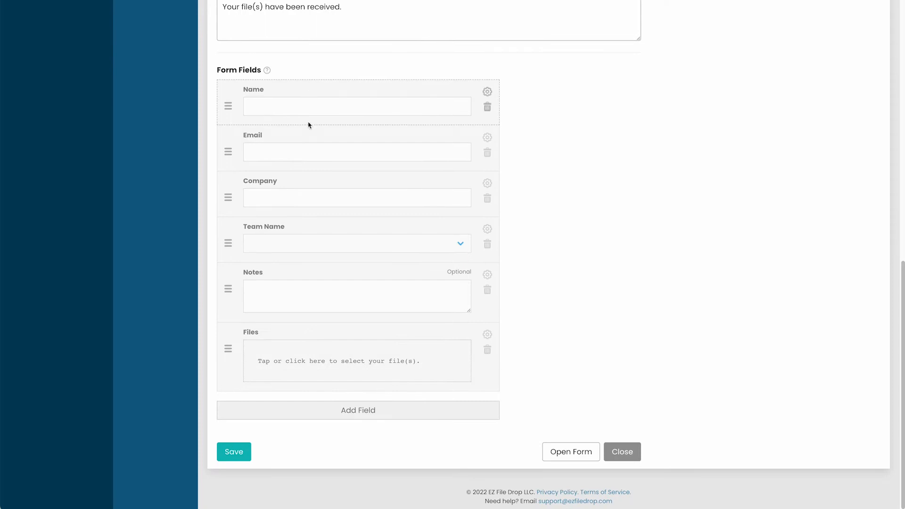
pyautogui.moveTo(903, 339); pyautogui.dragTo(865, 29)
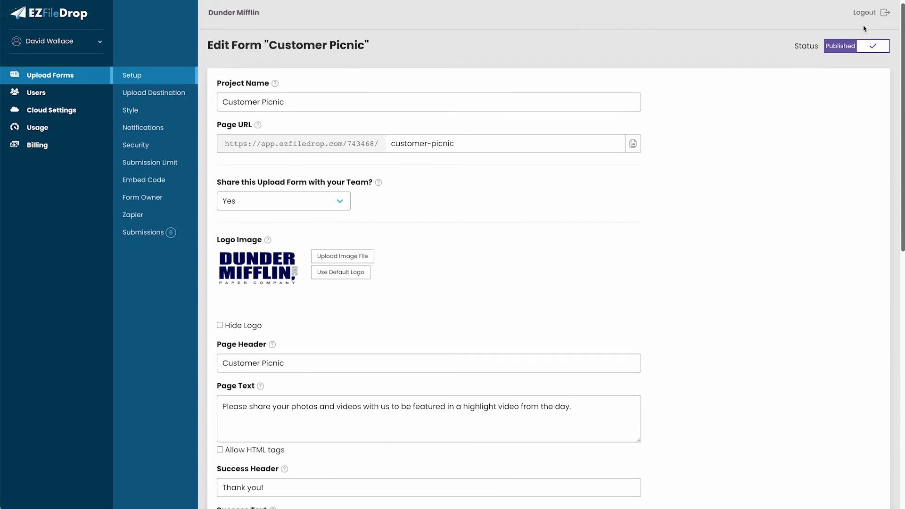
# - Set the form's upload destination cloud service to Google Drive
pyautogui.click(135, 96)
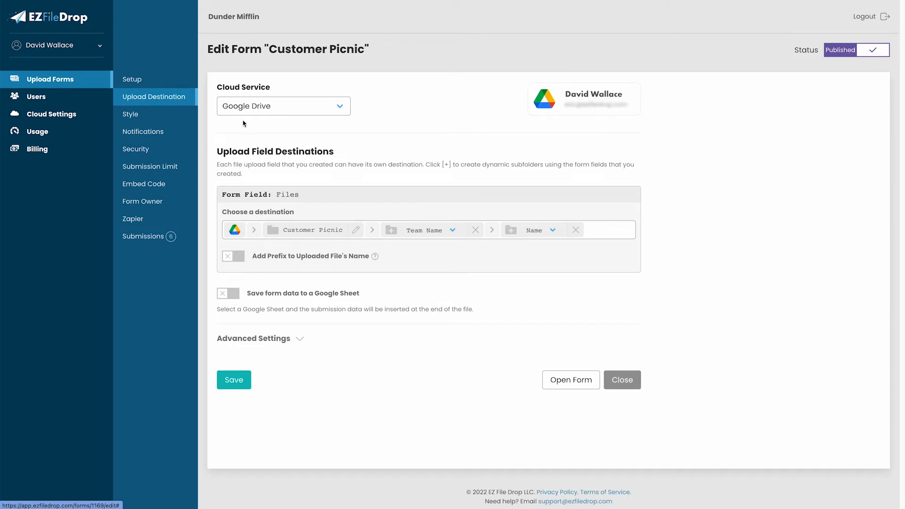
pyautogui.click(254, 108)
pyautogui.click(255, 119)
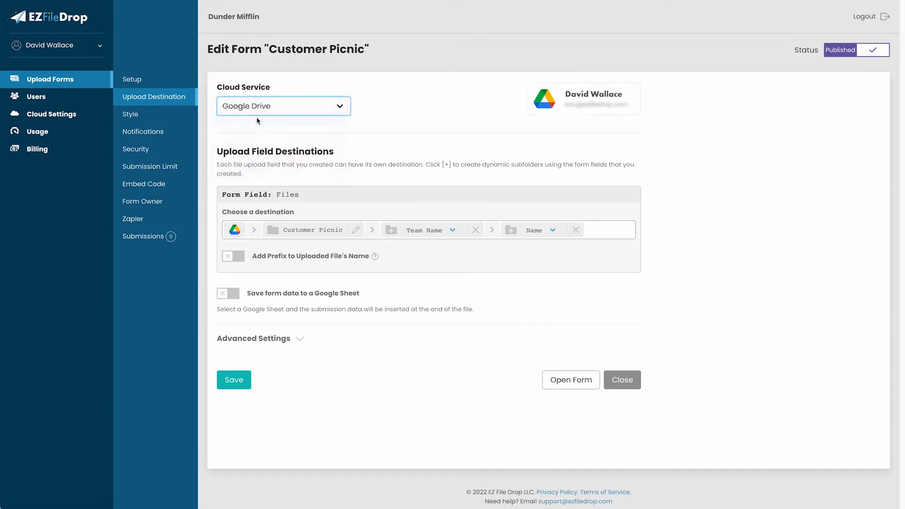
pyautogui.click(263, 109)
pyautogui.click(264, 95)
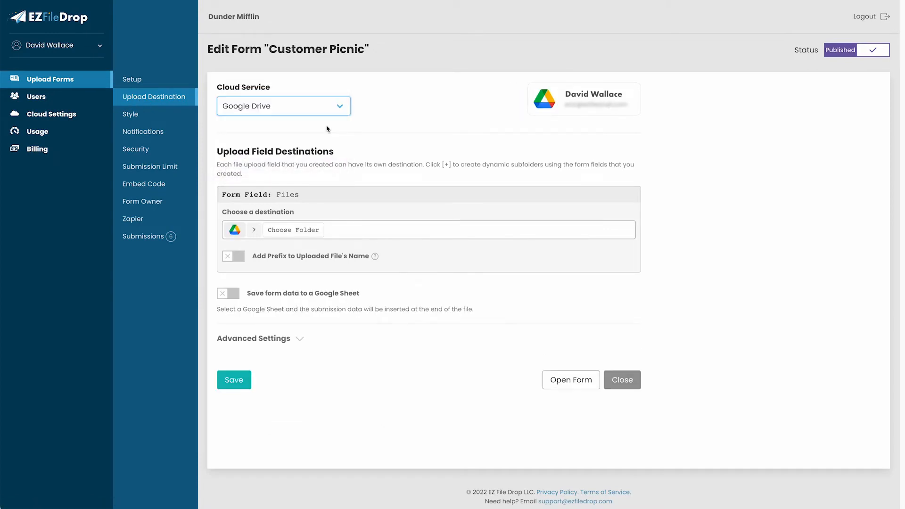
# - Choose the Customer Picnic folder in Google Drive as the upload destination
pyautogui.click(299, 232)
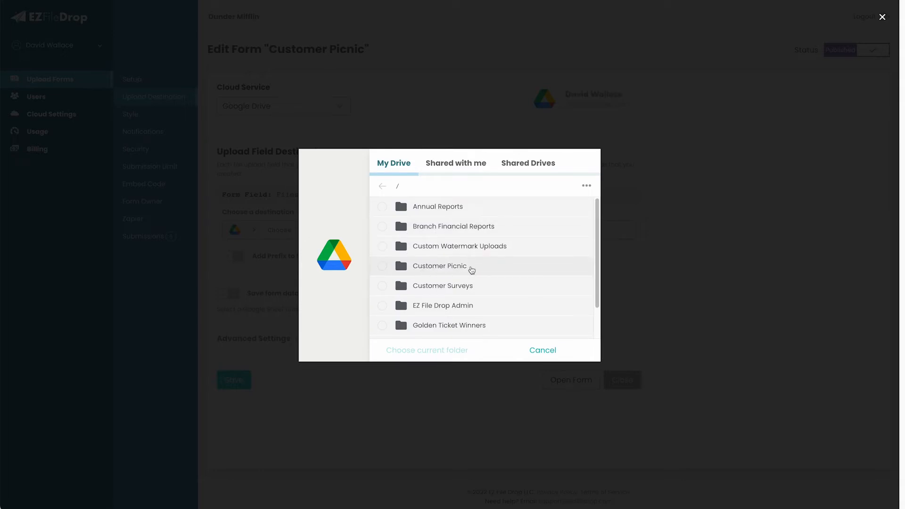
pyautogui.click(587, 186)
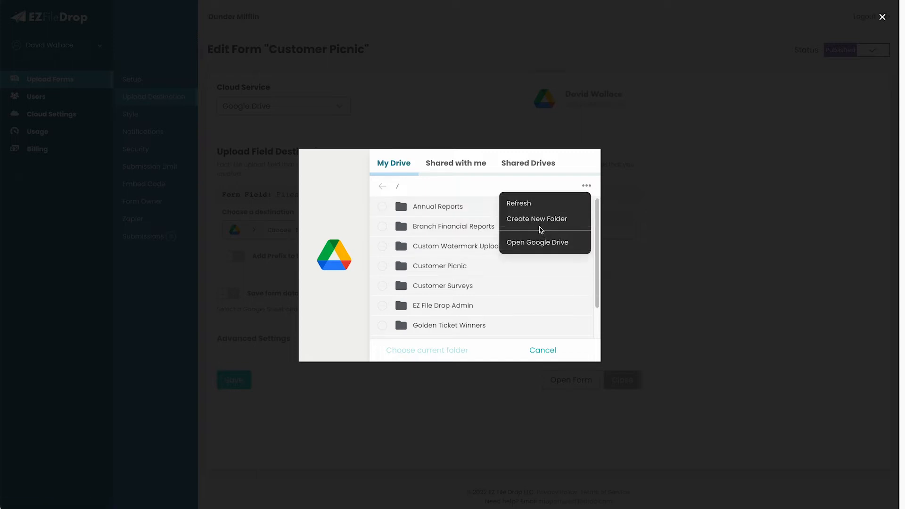
pyautogui.click(477, 194)
pyautogui.click(382, 267)
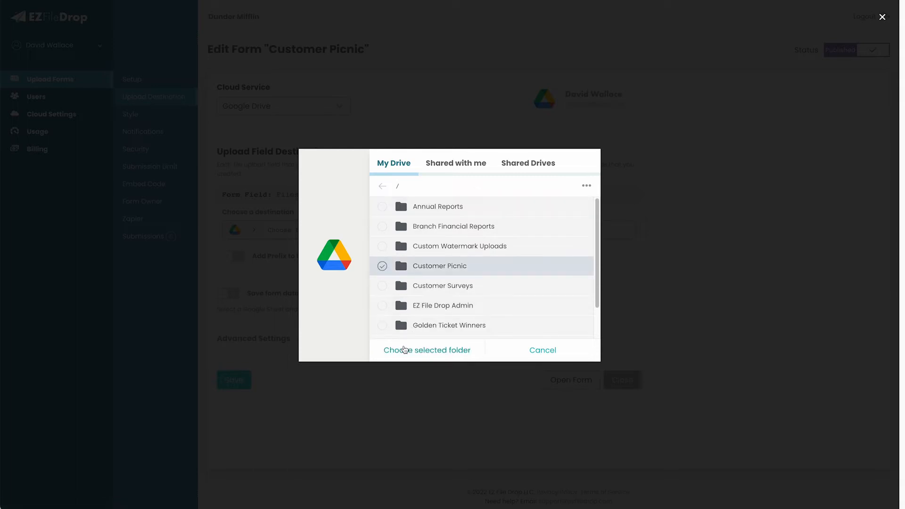
pyautogui.click(406, 352)
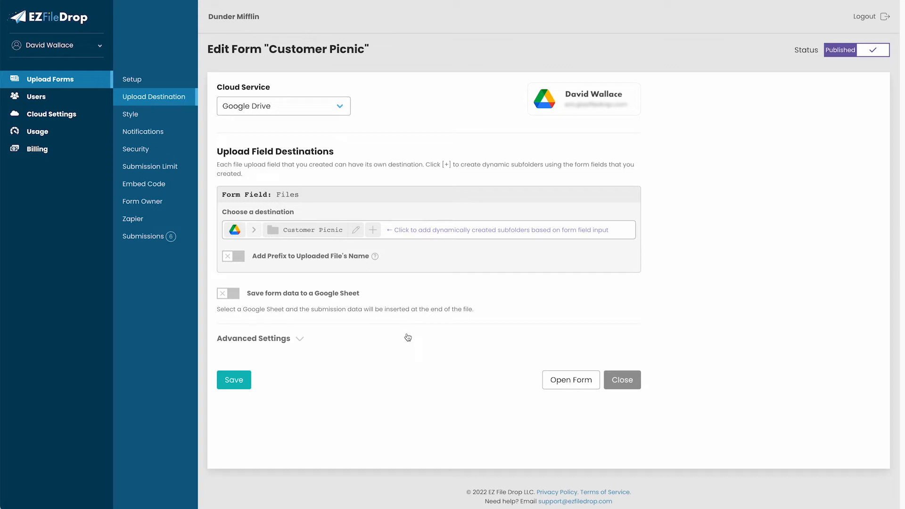
# - Add a dynamic subfolder after Customer Picnic based on the Team Name field
pyautogui.click(374, 230)
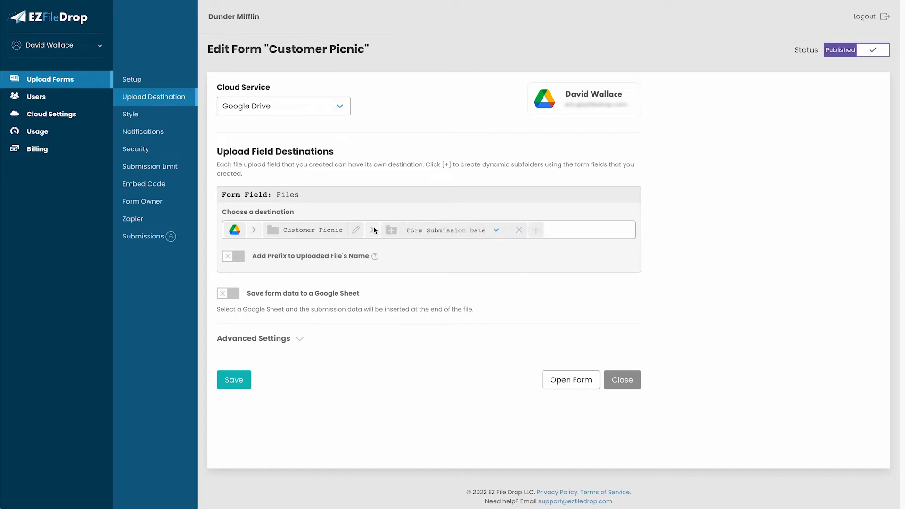
pyautogui.click(497, 232)
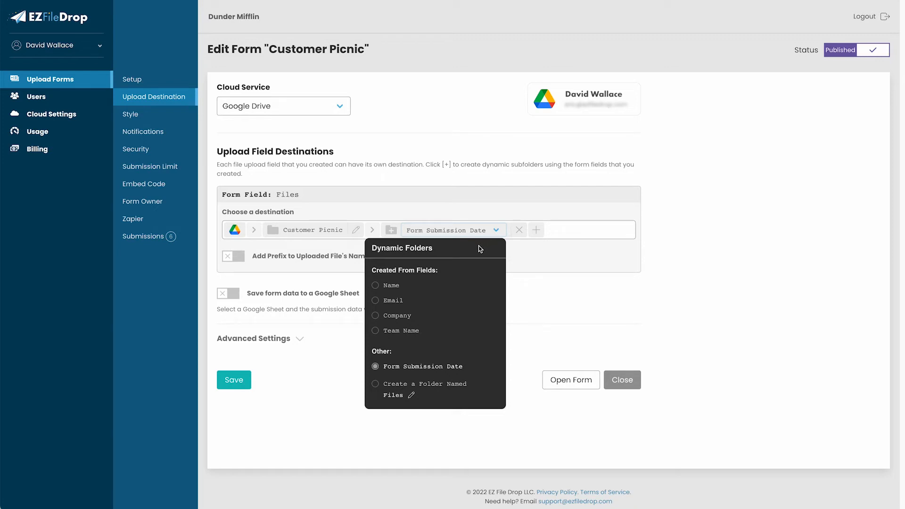
pyautogui.click(392, 331)
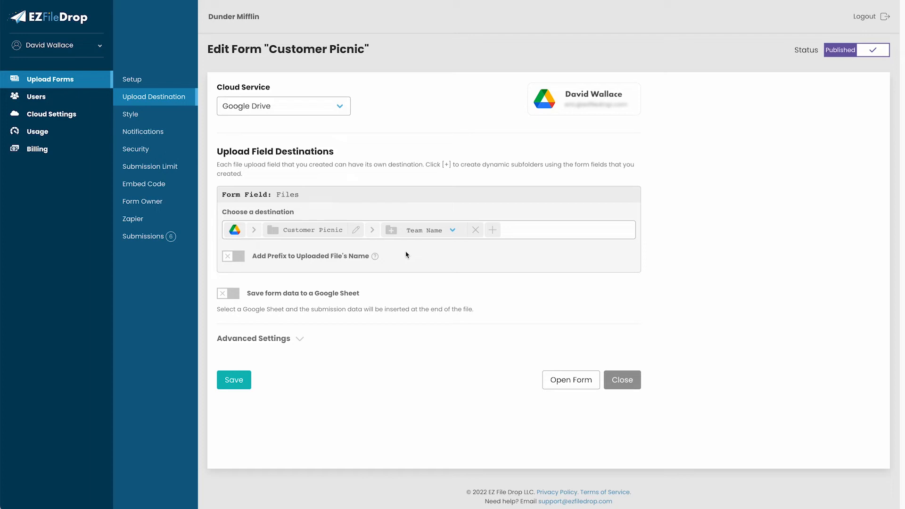
# - Add a second dynamic subfolder after Team Name based on the Name field
pyautogui.click(493, 230)
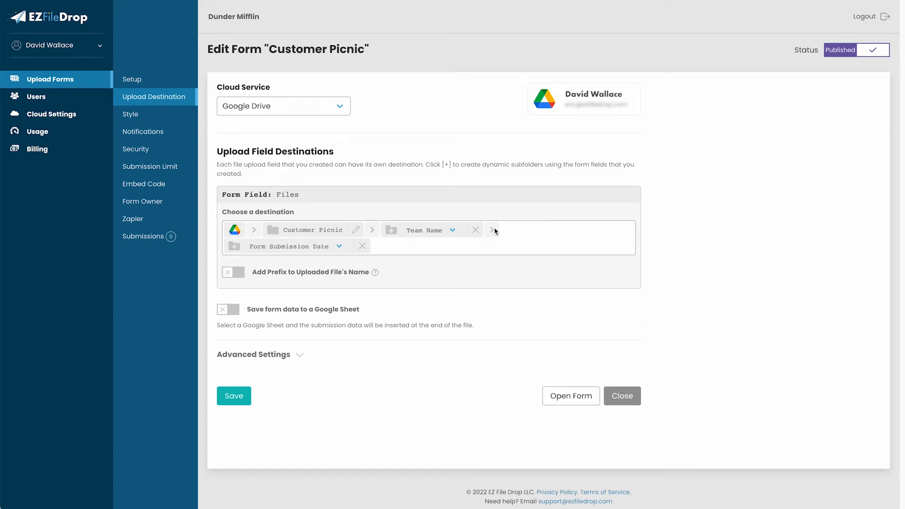
pyautogui.click(338, 247)
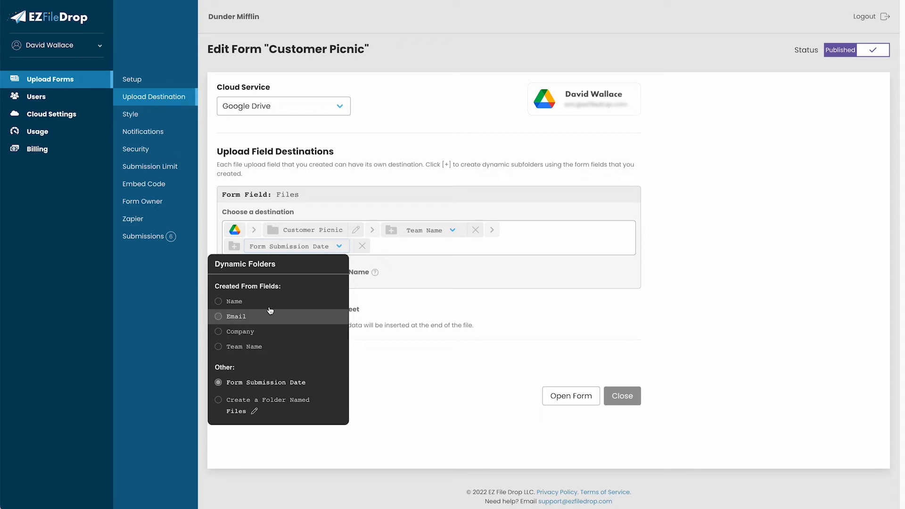
pyautogui.click(248, 305)
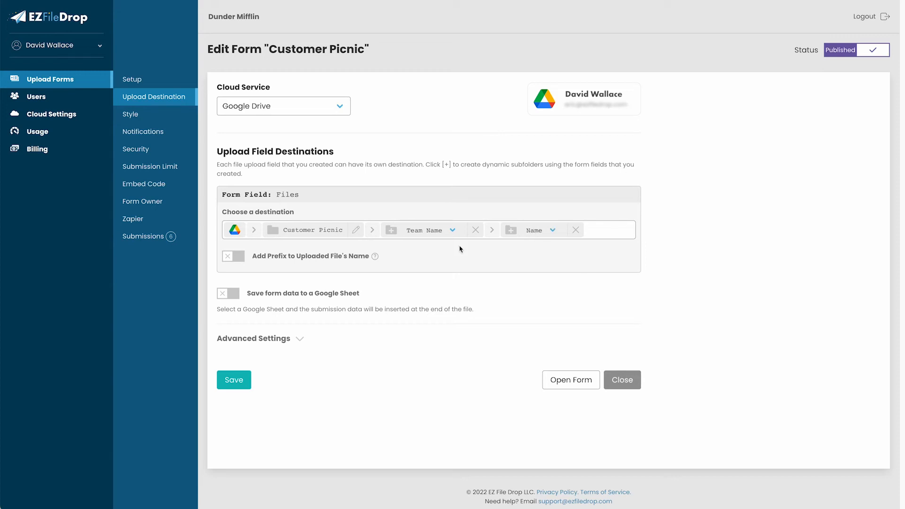
# - Save and publish the form, then open the live Customer Picnic form's Name field
pyautogui.click(452, 230)
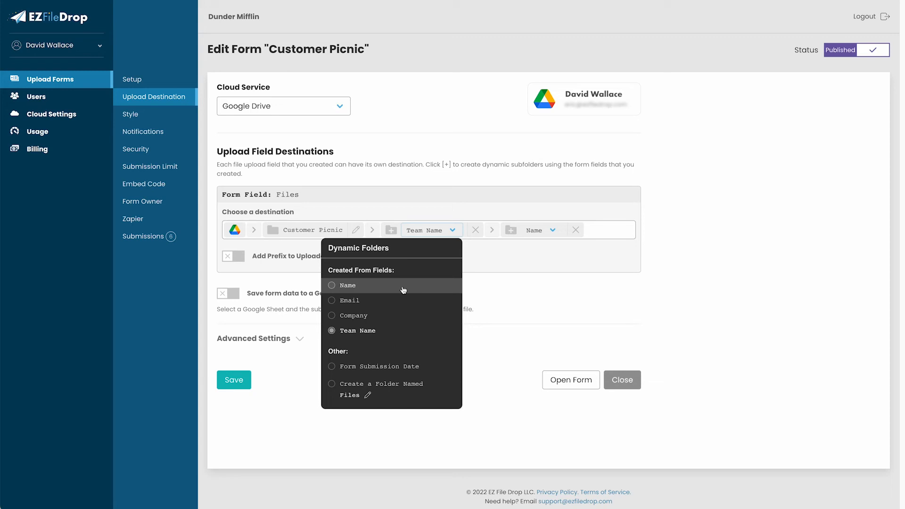
pyautogui.click(519, 269)
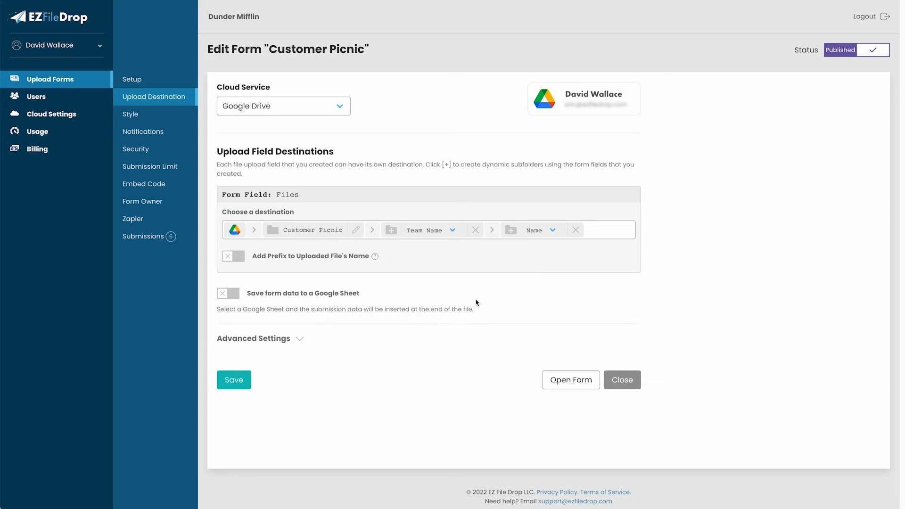
pyautogui.click(250, 382)
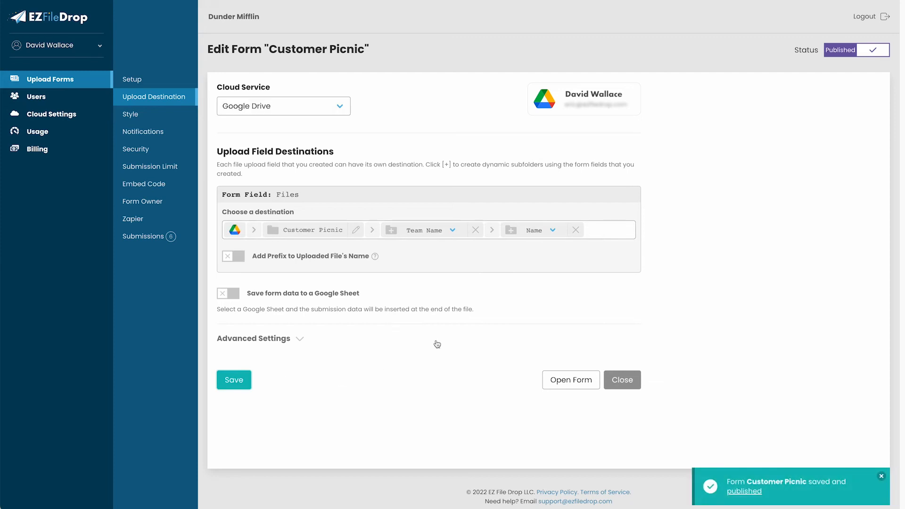
pyautogui.click(447, 175)
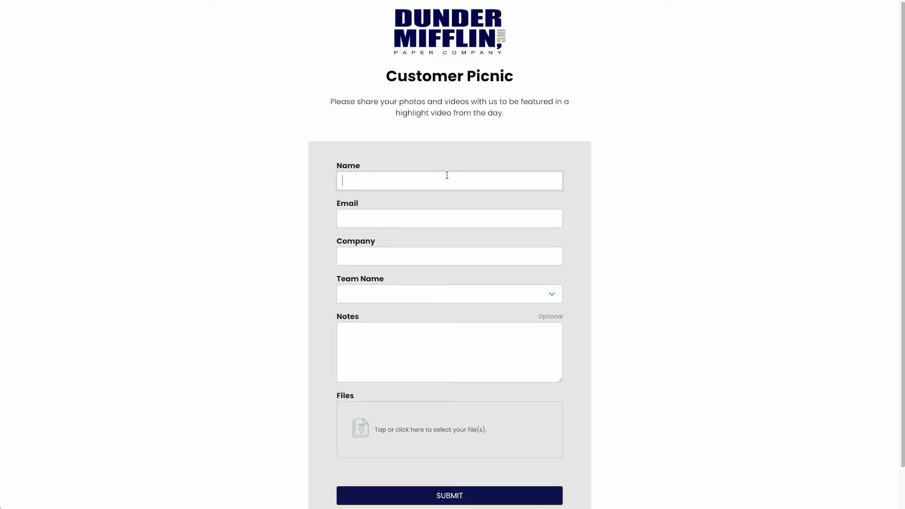
# - Fill in the submitter's name, e-mail and company, choose Blue Team, and add the note 'Go Blue team!'
pyautogui.write('Jim Halpert')
pyautogui.press('Tab')
pyautogui.press('Tab')
pyautogui.write('Dunder Mifflin')
pyautogui.click(443, 295)
pyautogui.click(443, 306)
pyautogui.click(442, 333)
pyautogui.write('Go Blue team!')
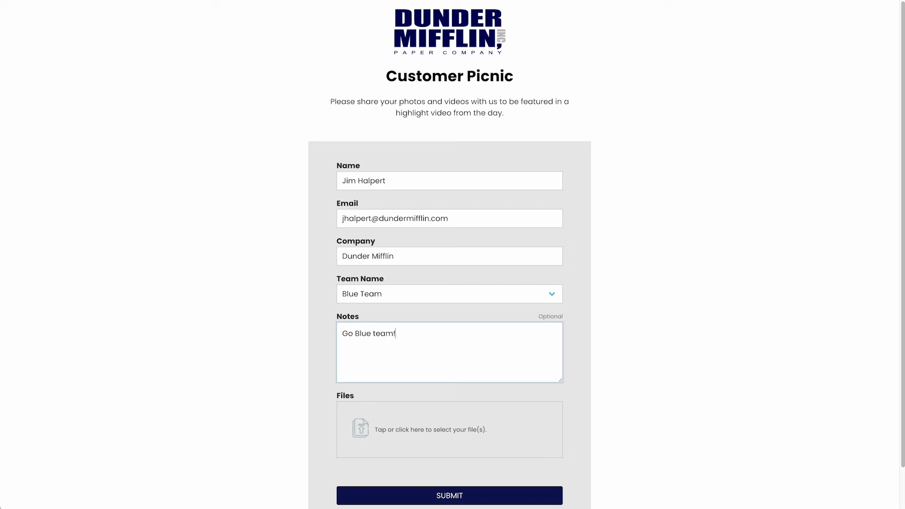
# - Attach six photos to the Files area and submit the test entry
pyautogui.moveTo(889, 481); pyautogui.dragTo(441, 426)
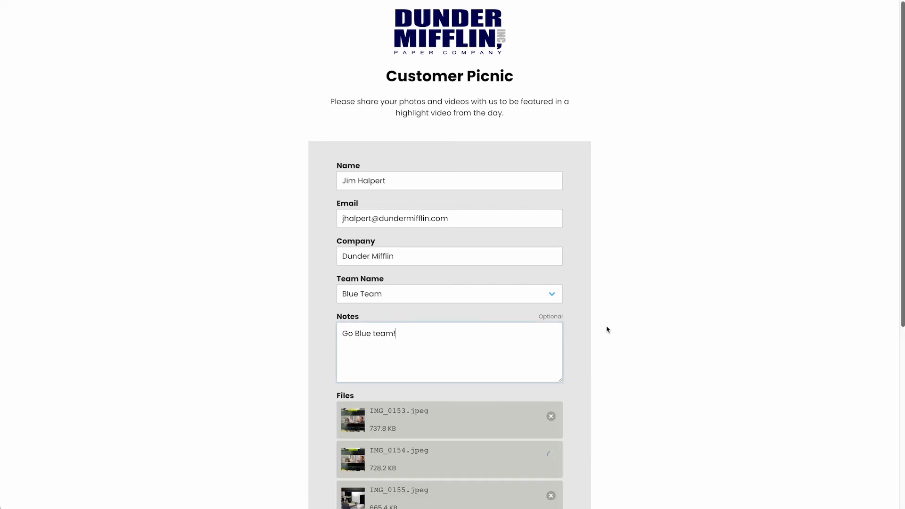
pyautogui.scroll(-4, 608, 330)
pyautogui.scroll(-2, 605, 343)
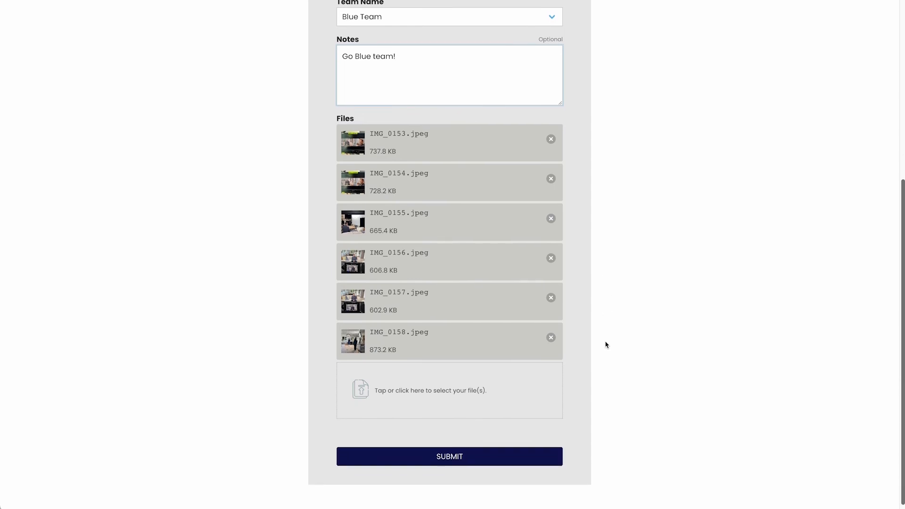
pyautogui.click(477, 455)
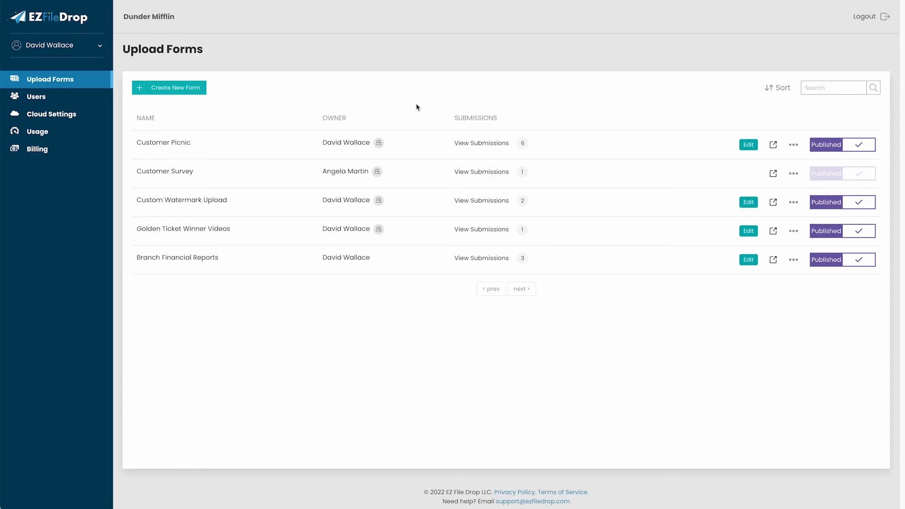
# - View Customer Picnic's submissions and expand the newest one to confirm its 6 files
pyautogui.click(467, 148)
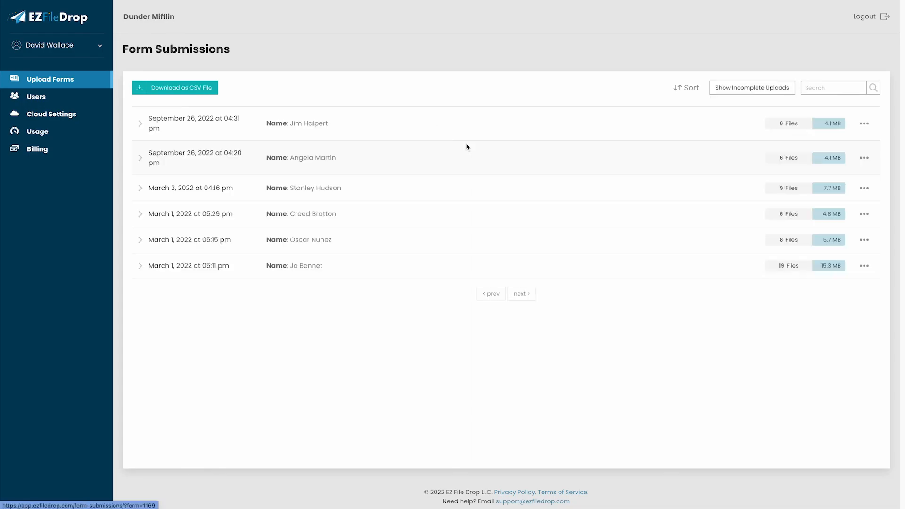
pyautogui.click(139, 126)
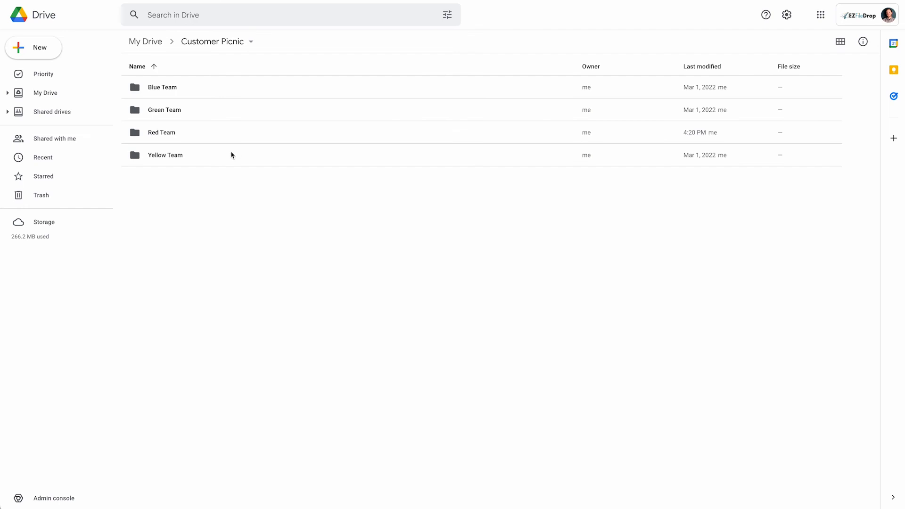
# - Open Blue Team, then the submitter's folder holding IMG_0153 to IMG_0158.jpeg
pyautogui.click(205, 86)
pyautogui.doubleClick(206, 86)
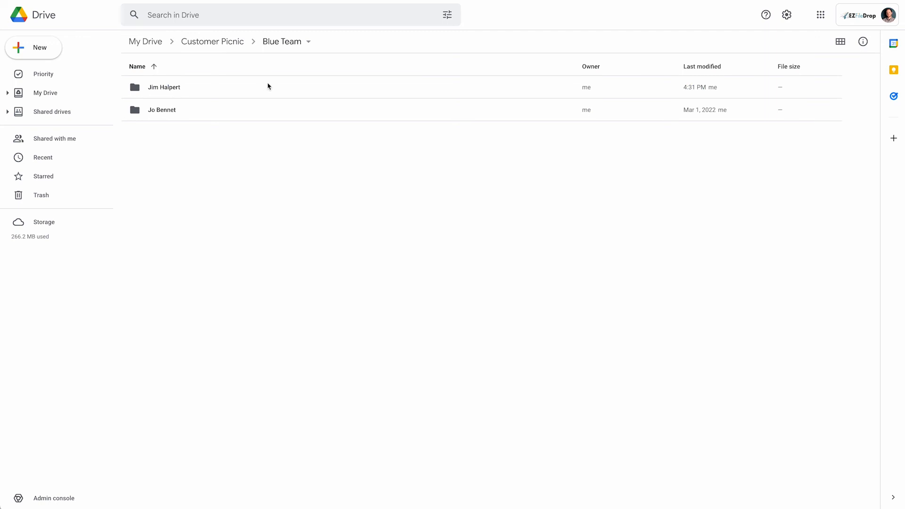
pyautogui.doubleClick(227, 92)
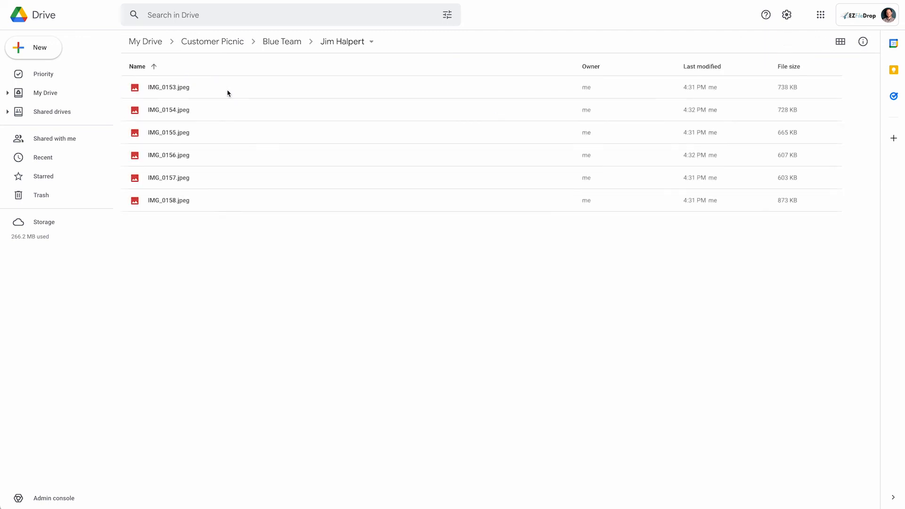